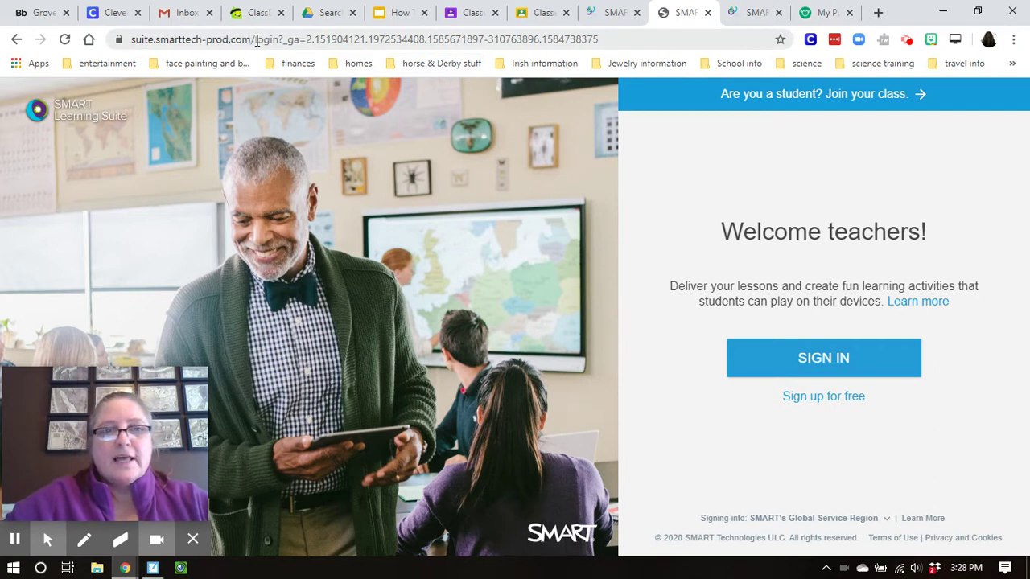
# Sign in with the saved teacher account and import the PDF file 2nd Grade 3rd Week as a new resource.
pyautogui.click(823, 362)
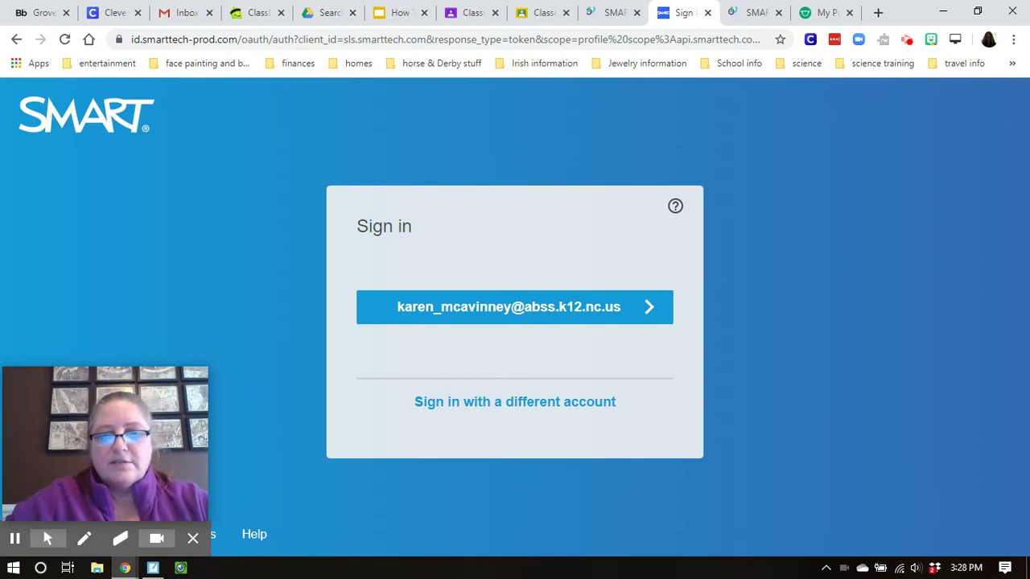
pyautogui.click(545, 312)
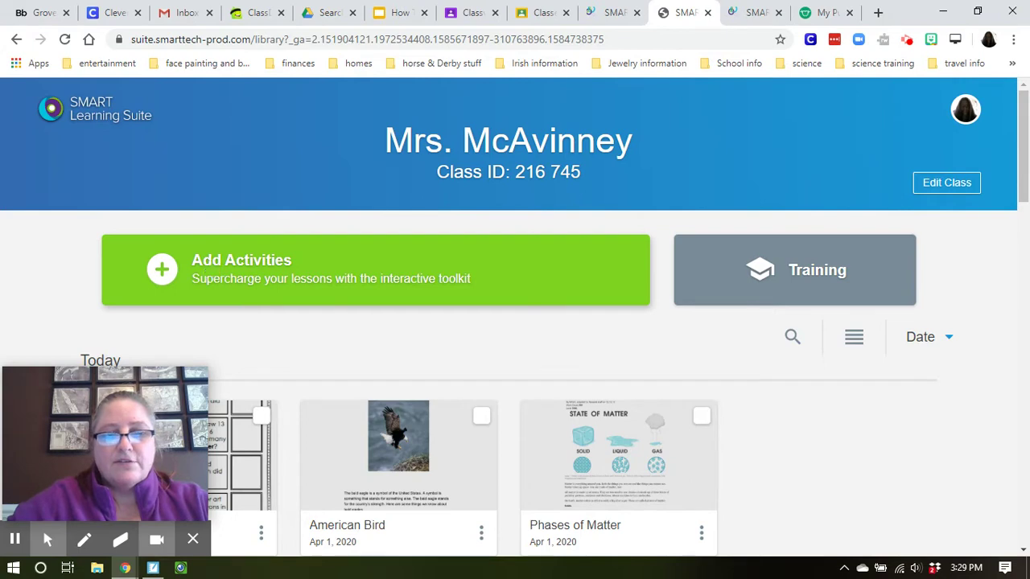
pyautogui.click(212, 267)
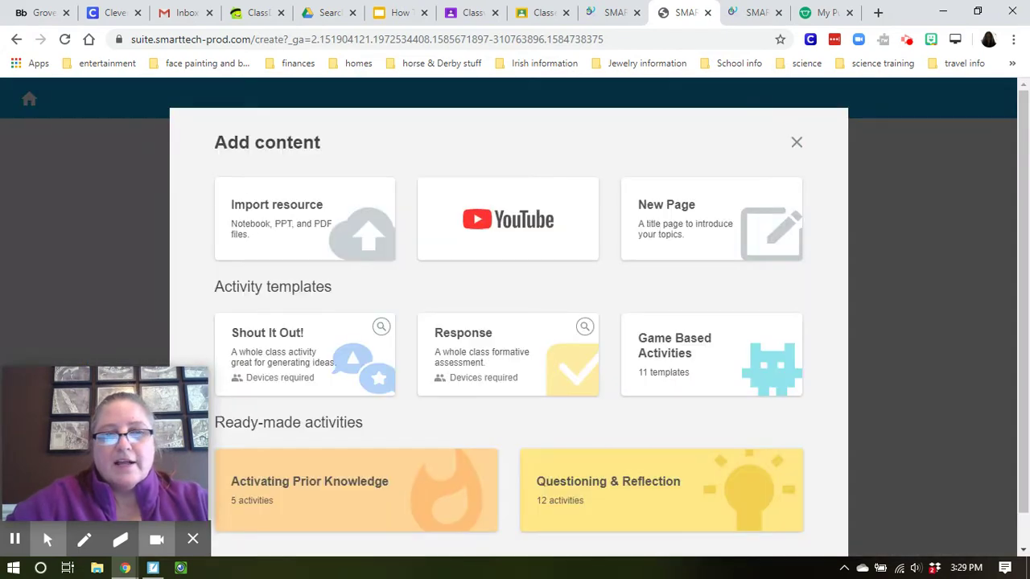
pyautogui.click(316, 226)
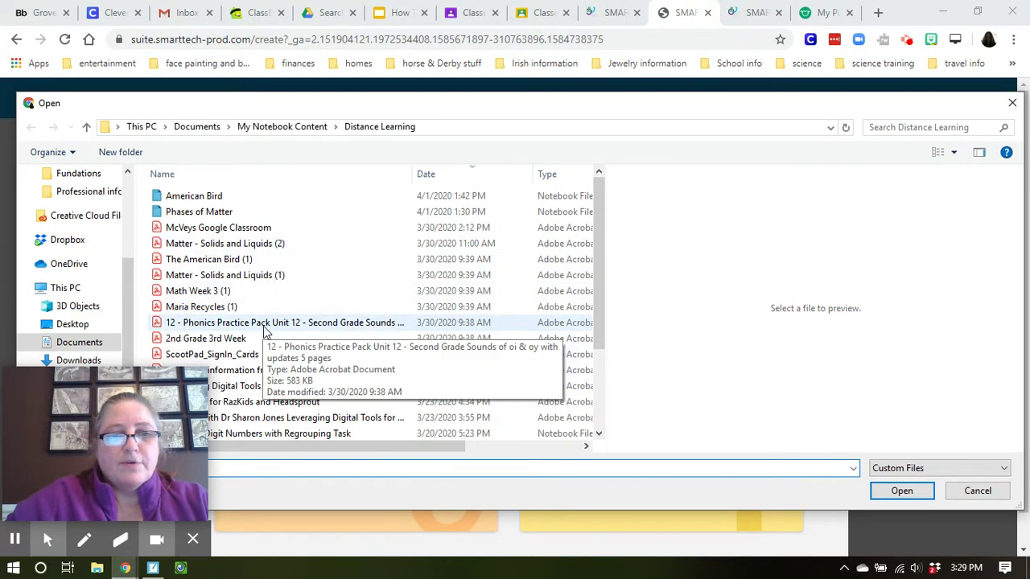
pyautogui.click(207, 342)
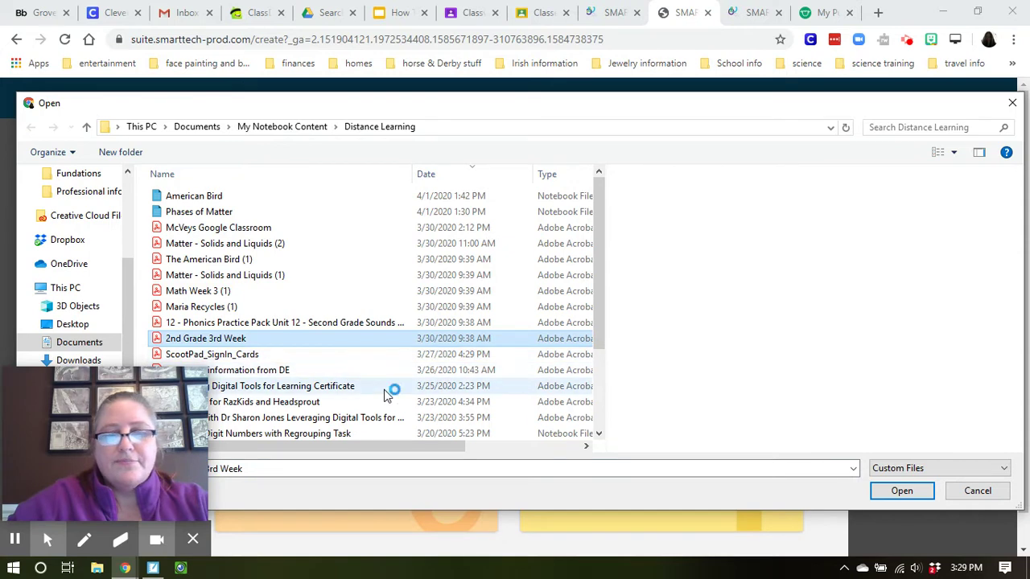
pyautogui.click(886, 495)
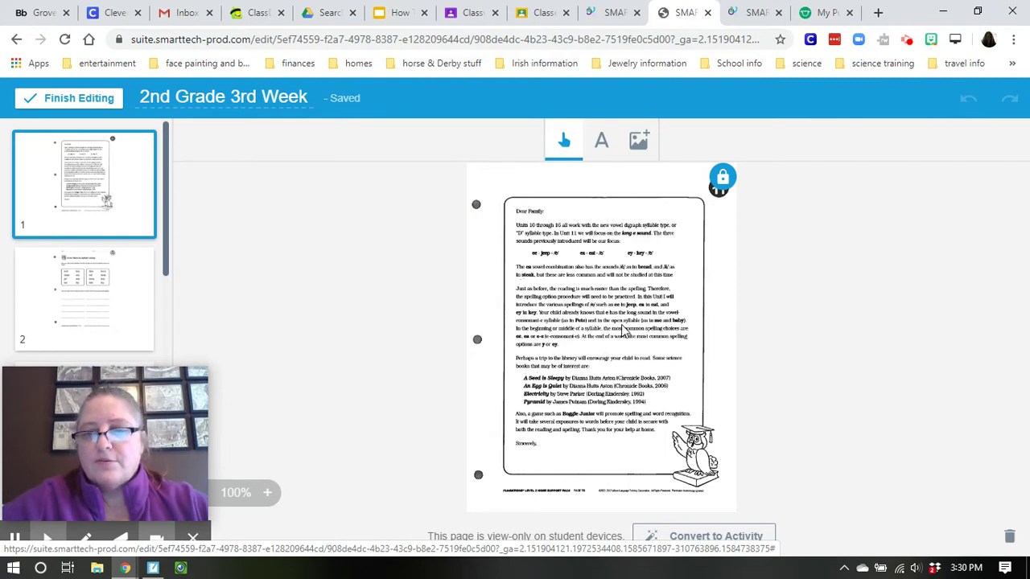
# Delete the family letter, phonics and other pages that come before the Number Operations / Base Ten worksheet.
pyautogui.click(1010, 541)
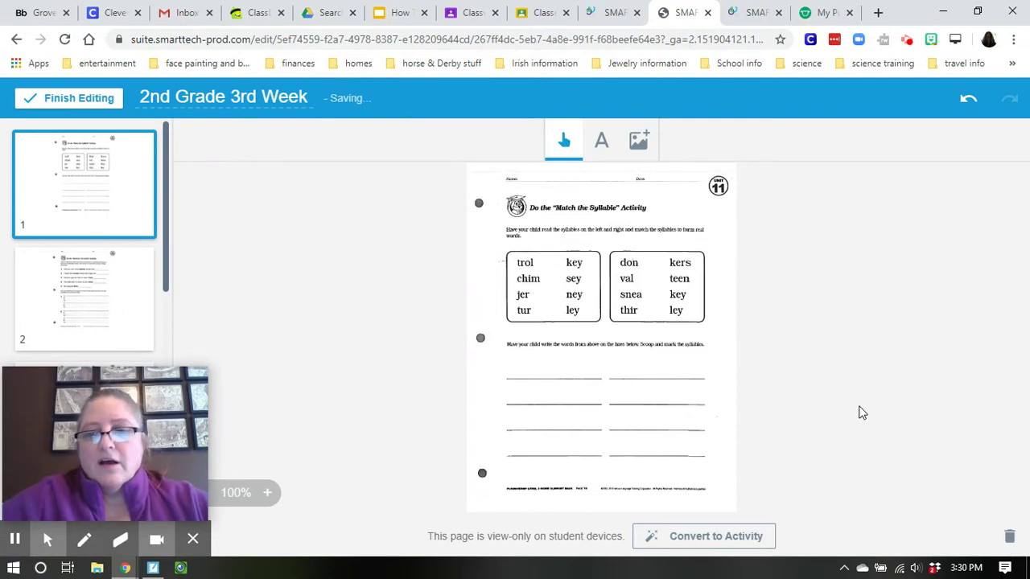
pyautogui.click(1008, 541)
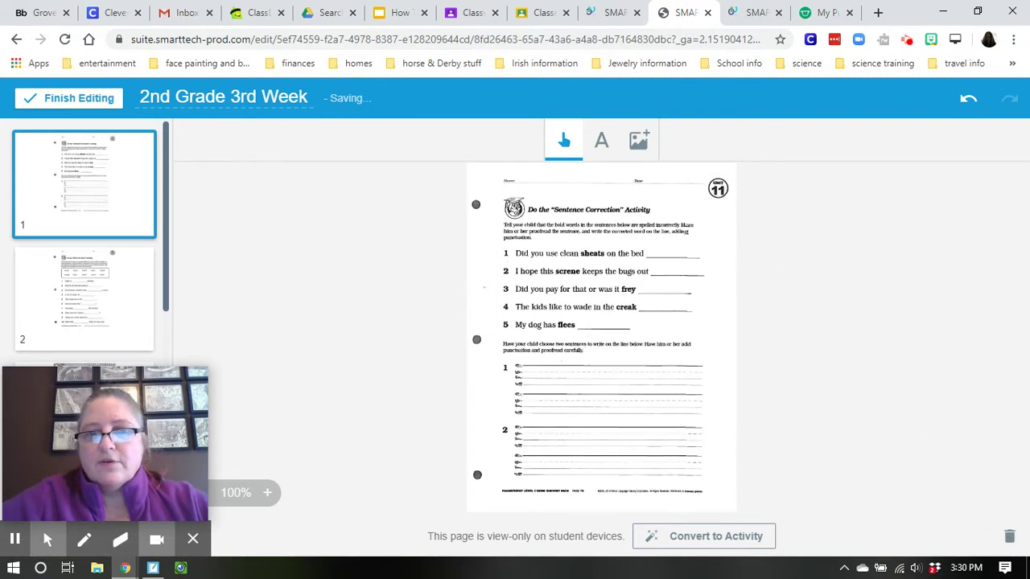
pyautogui.click(1010, 540)
pyautogui.click(1009, 541)
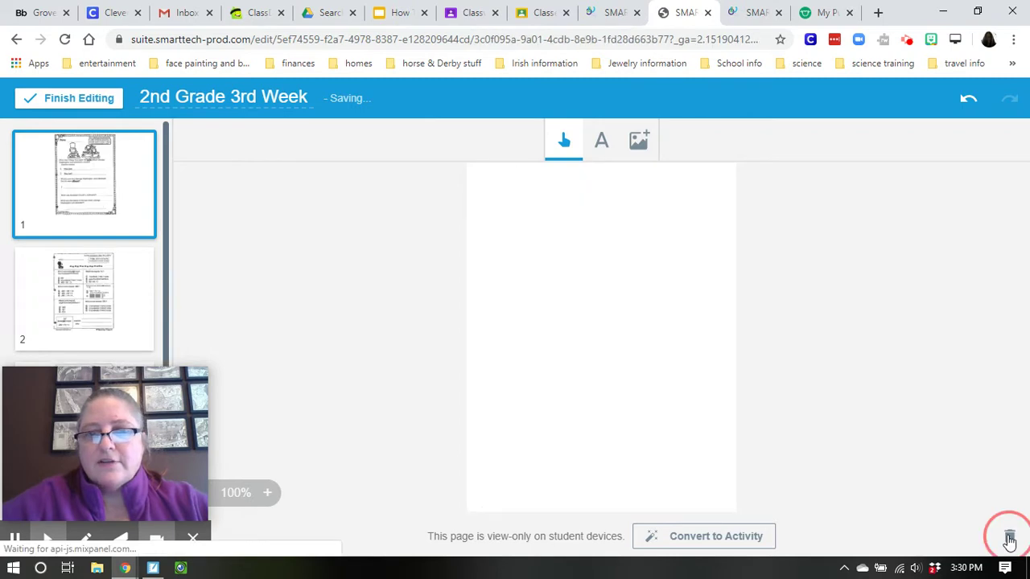
pyautogui.click(1010, 540)
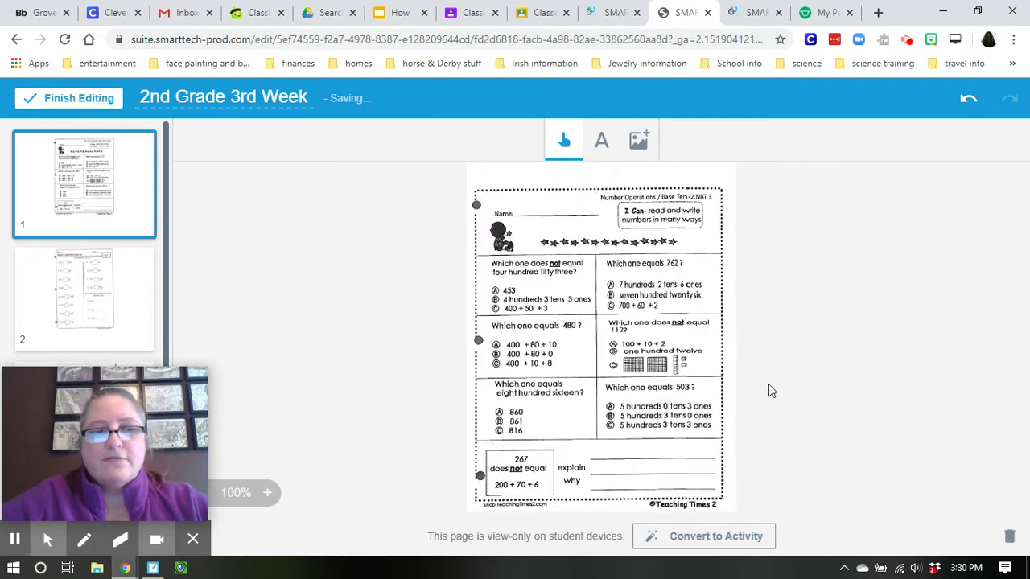
# Delete the Liquid reading comprehension page from the lesson.
pyautogui.moveTo(119, 401)
pyautogui.moveTo(122, 385); pyautogui.dragTo(941, 153)
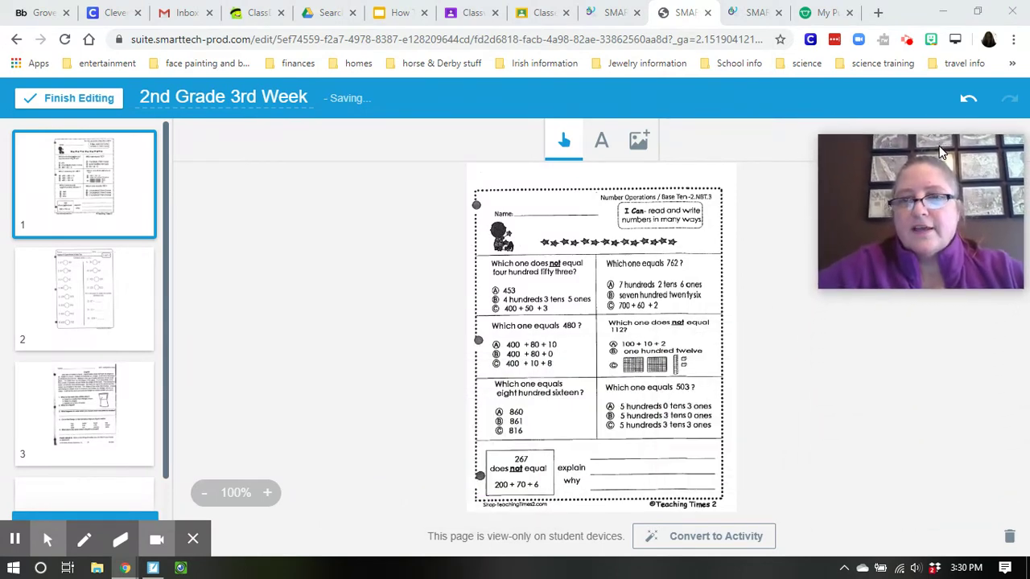
pyautogui.click(74, 407)
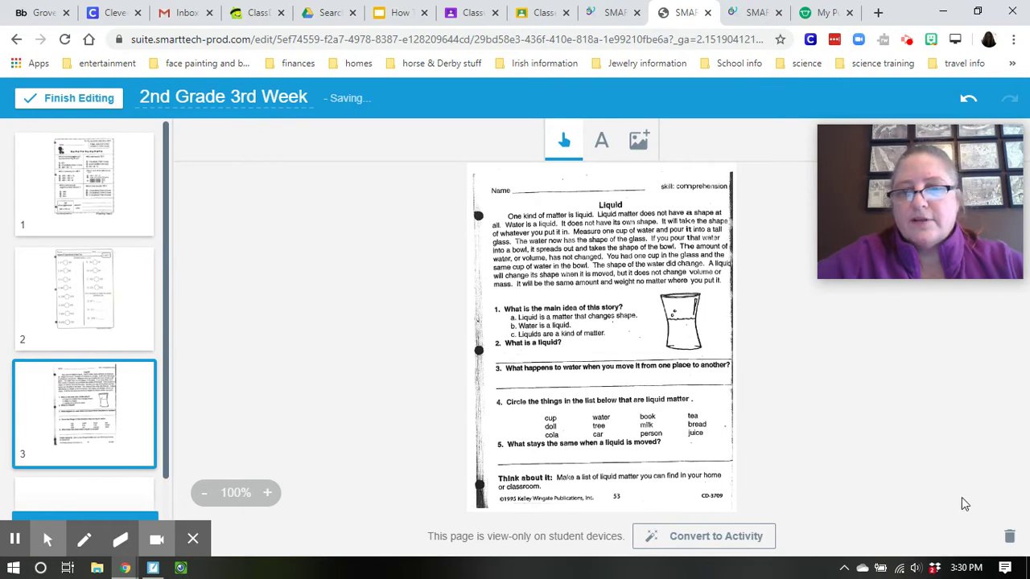
pyautogui.click(1010, 536)
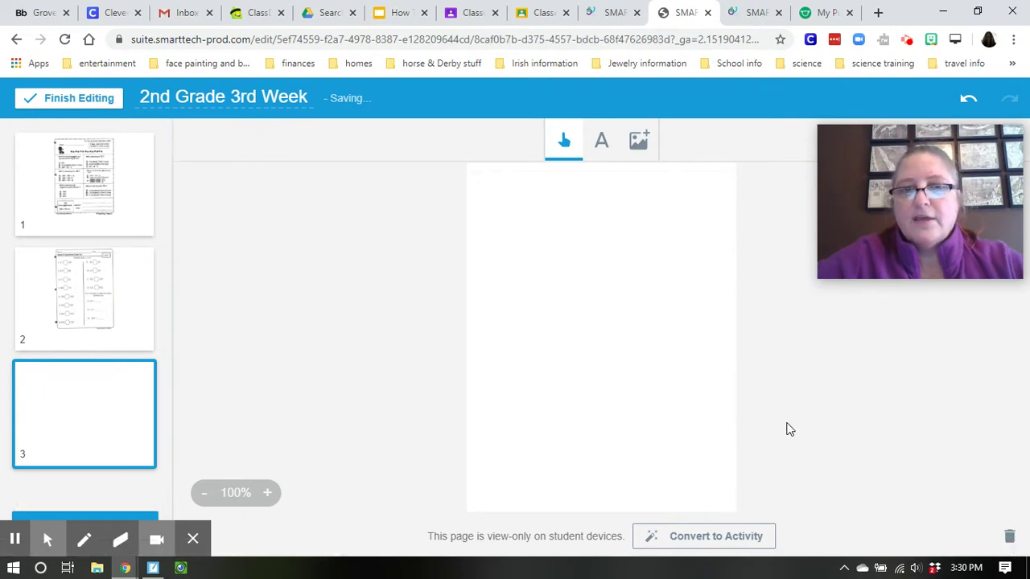
# Move the blank page from third place to the start of the lesson, ahead of the two math worksheets.
pyautogui.click(105, 195)
pyautogui.click(86, 291)
pyautogui.click(101, 402)
pyautogui.click(86, 211)
pyautogui.moveTo(99, 392); pyautogui.dragTo(103, 163)
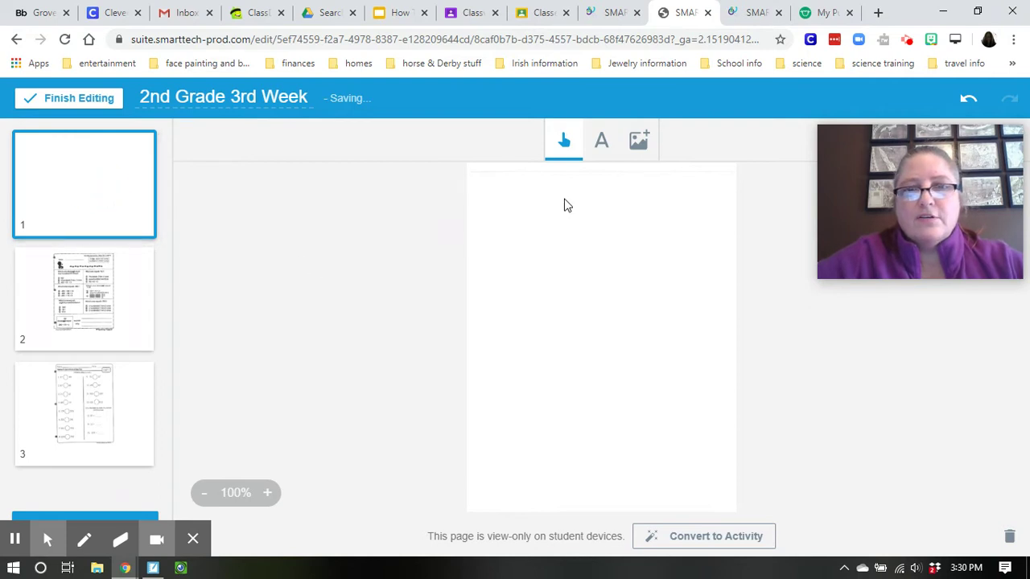
# Add the title "Math Week 3 Part 1" in Arial size 30, centred near the top of the blank first page.
pyautogui.click(601, 148)
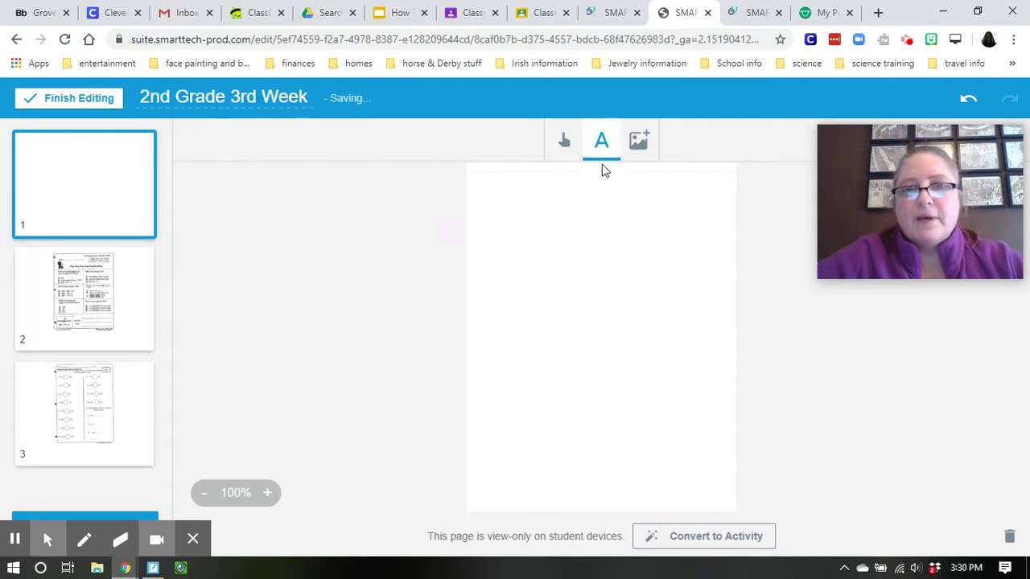
pyautogui.click(563, 214)
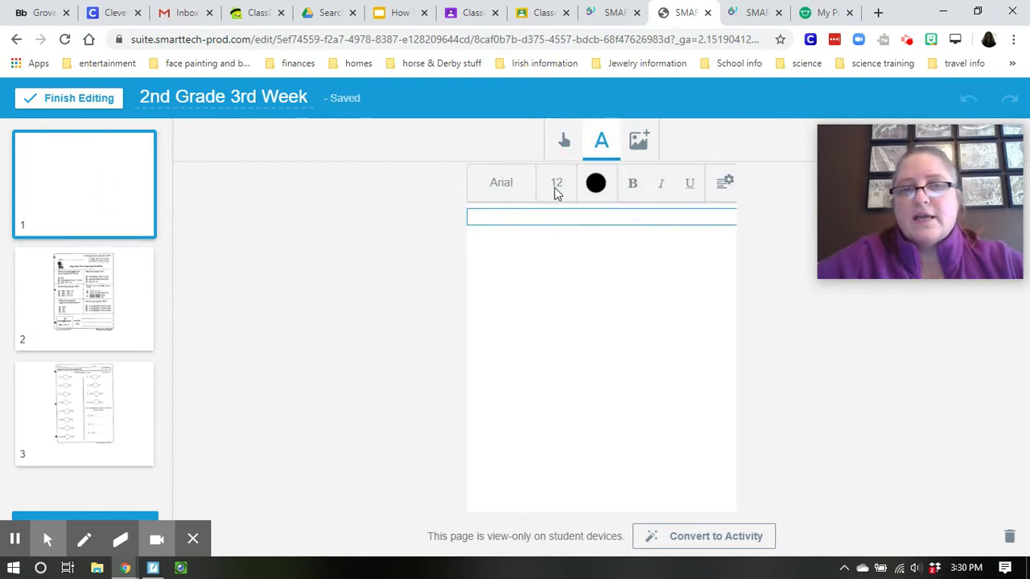
pyautogui.click(555, 193)
pyautogui.click(549, 362)
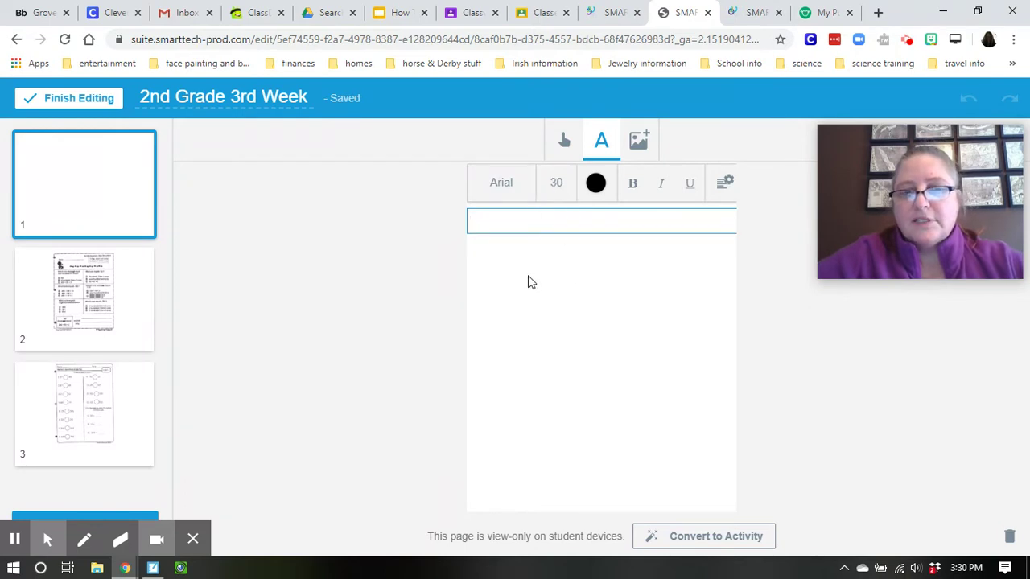
pyautogui.write('Math ')
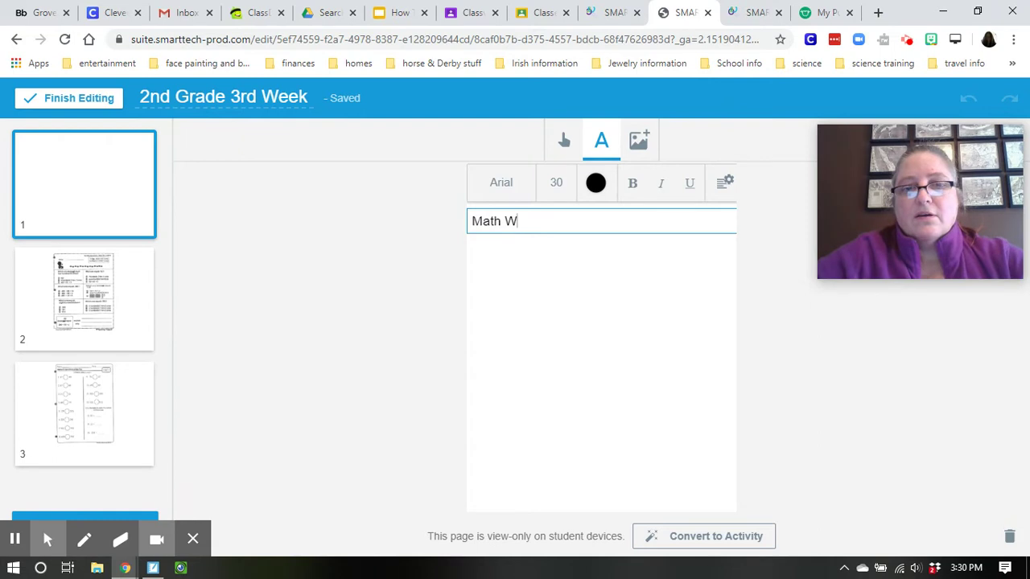
pyautogui.write('Week 3 Part 1')
pyautogui.click(609, 247)
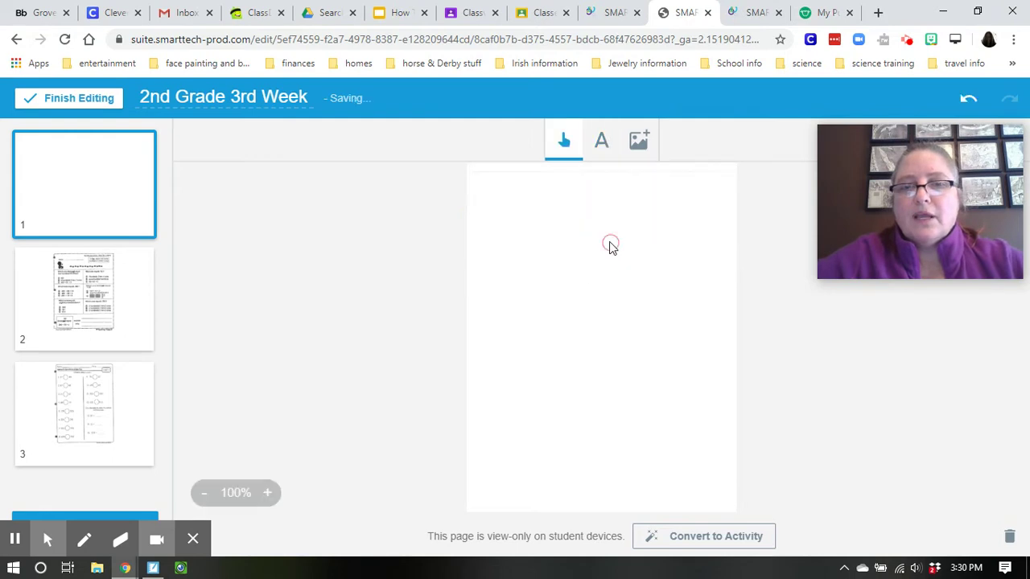
pyautogui.click(538, 226)
pyautogui.moveTo(533, 219); pyautogui.dragTo(610, 206)
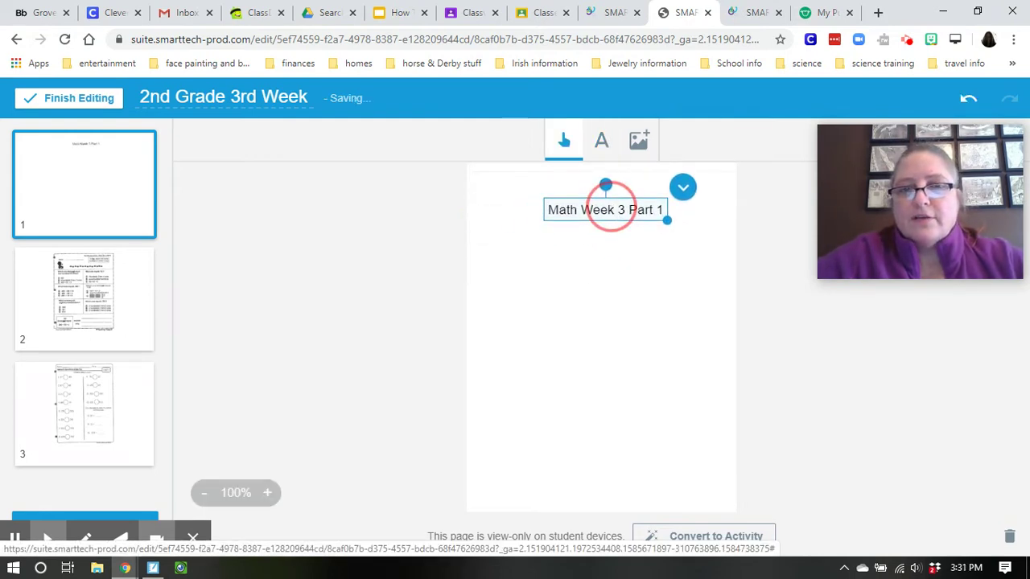
# Format the whole title text on the first page as red and bold.
pyautogui.doubleClick(610, 211)
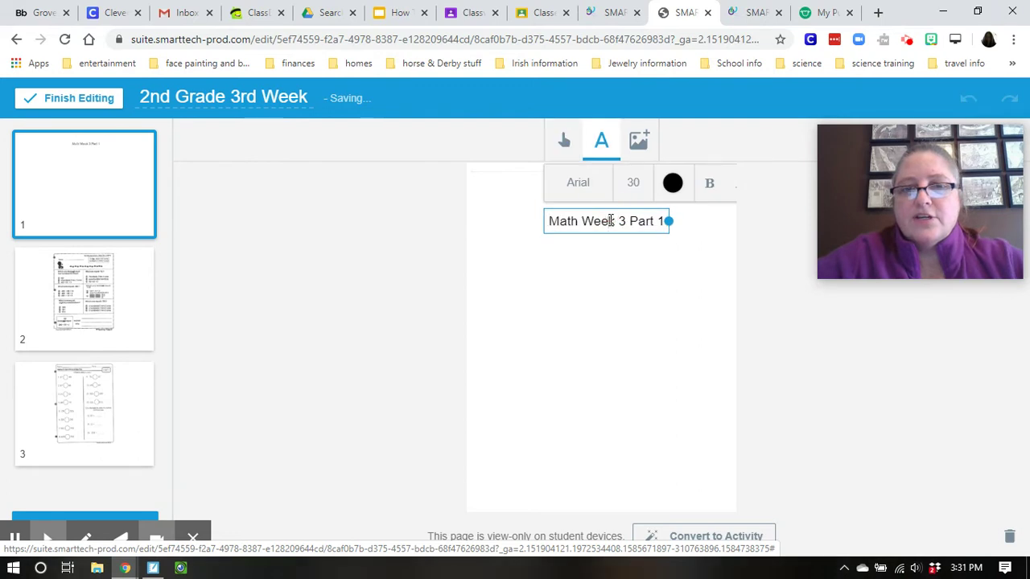
pyautogui.tripleClick(610, 220)
pyautogui.click(673, 184)
pyautogui.click(673, 285)
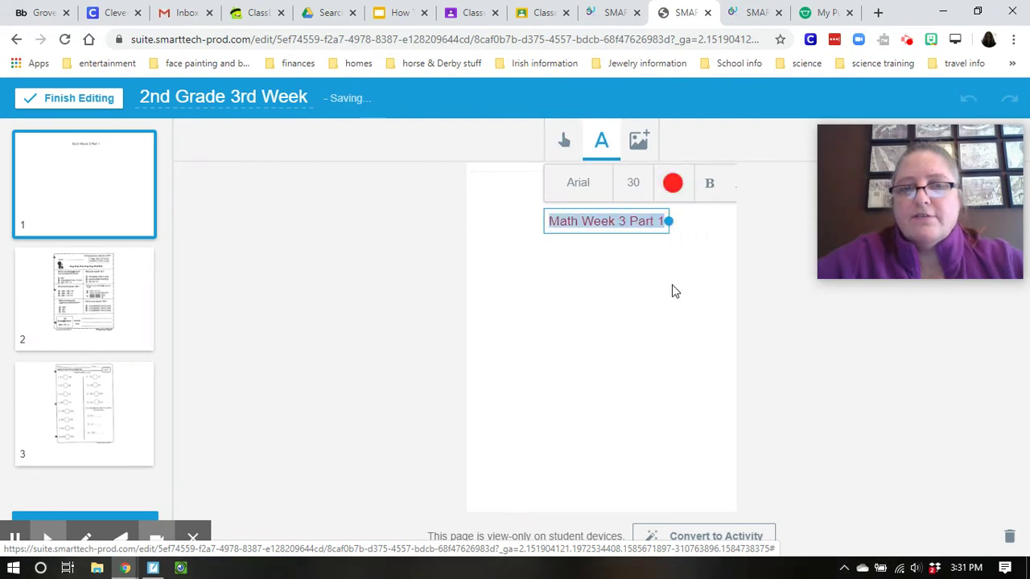
pyautogui.click(708, 185)
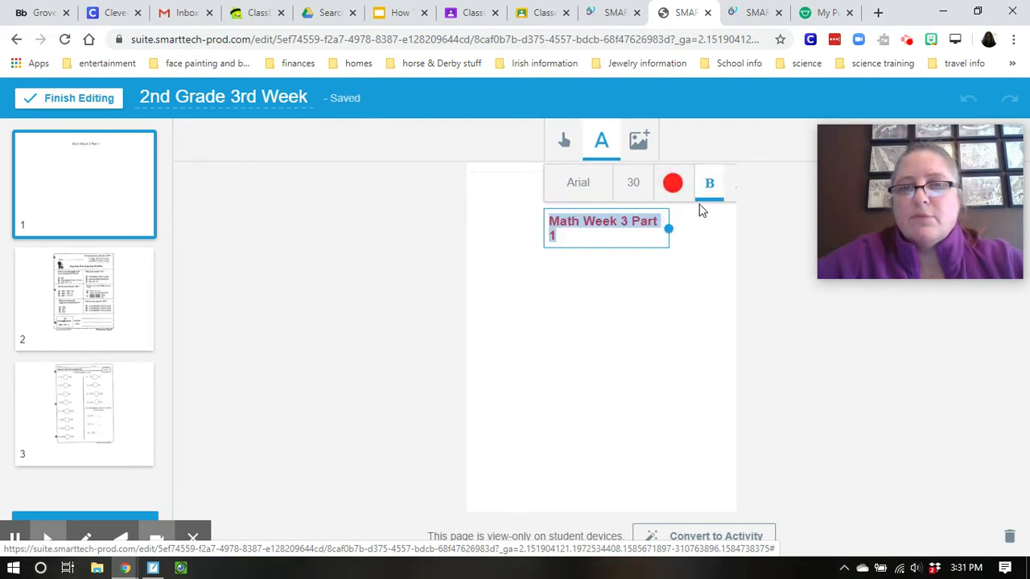
pyautogui.click(702, 264)
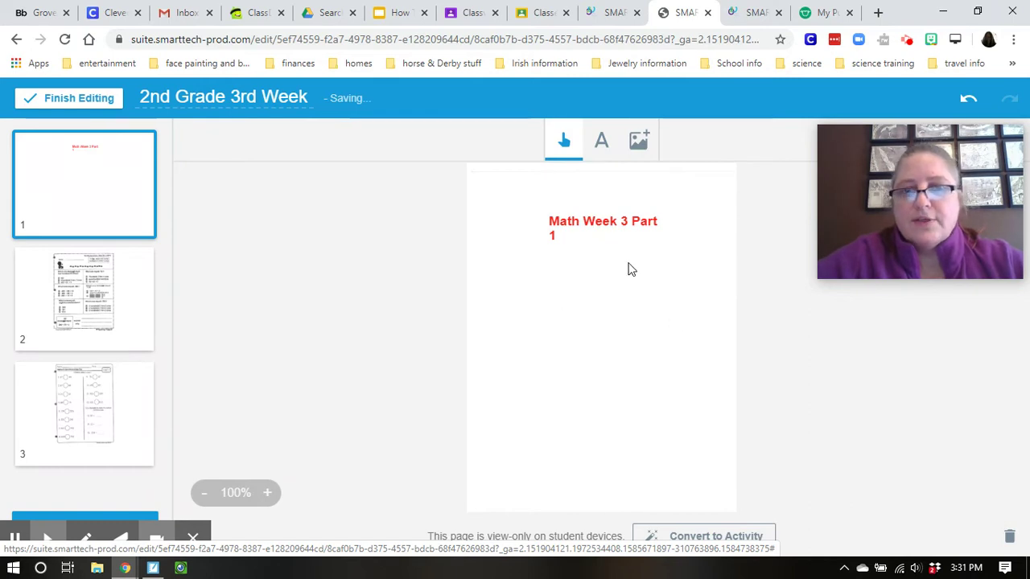
# Enlarge the title to about size 38 so it fits on one line, and re-centre it near the page top.
pyautogui.click(555, 232)
pyautogui.moveTo(664, 247); pyautogui.dragTo(716, 234)
pyautogui.click(651, 232)
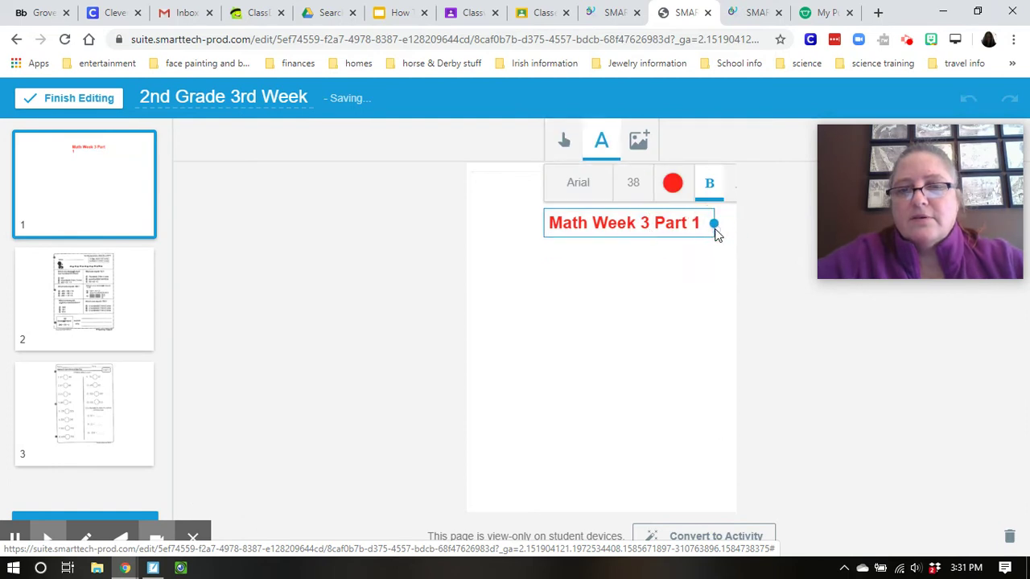
pyautogui.click(577, 234)
pyautogui.moveTo(621, 228); pyautogui.dragTo(605, 217)
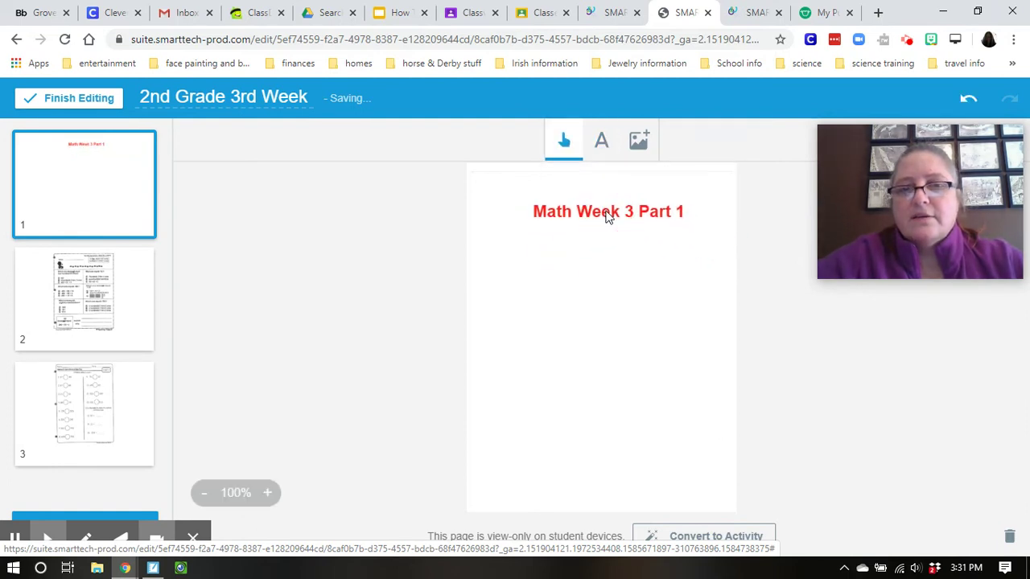
# Add the text line "Follow the directions on each activity page" in bold red size 30 below the title.
pyautogui.click(605, 150)
pyautogui.click(584, 248)
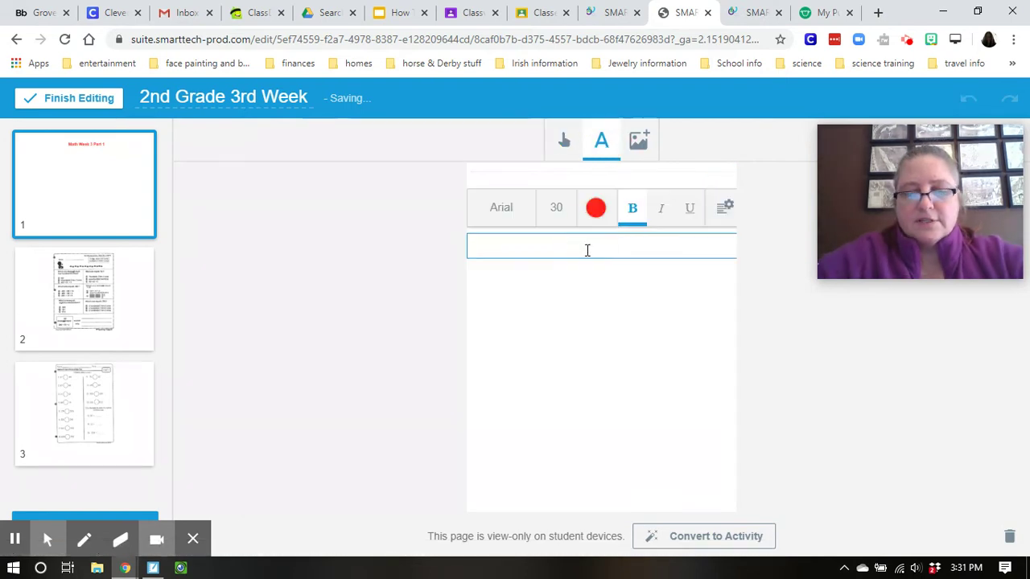
pyautogui.write('Follow the directi')
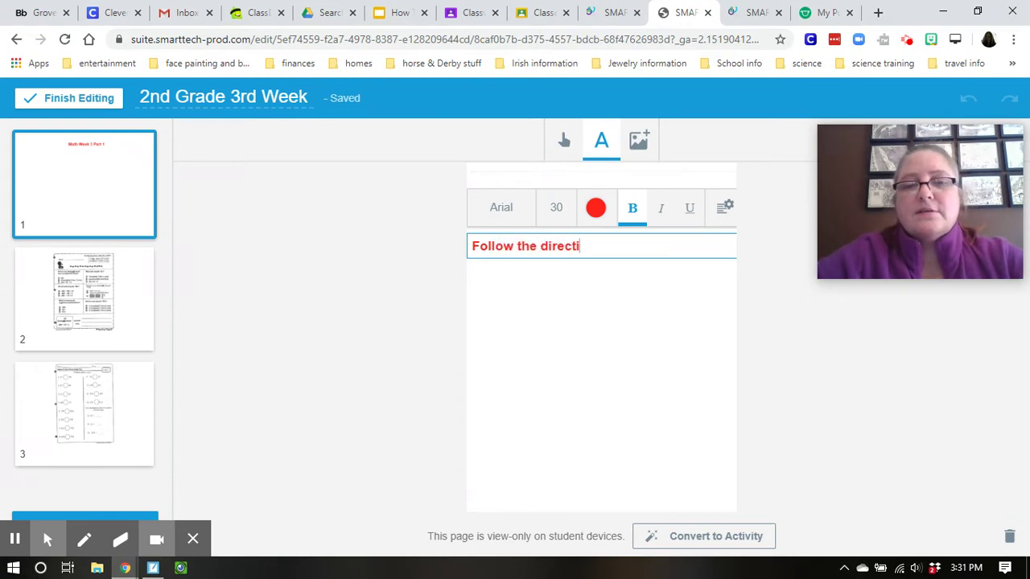
pyautogui.write('ons on each activit')
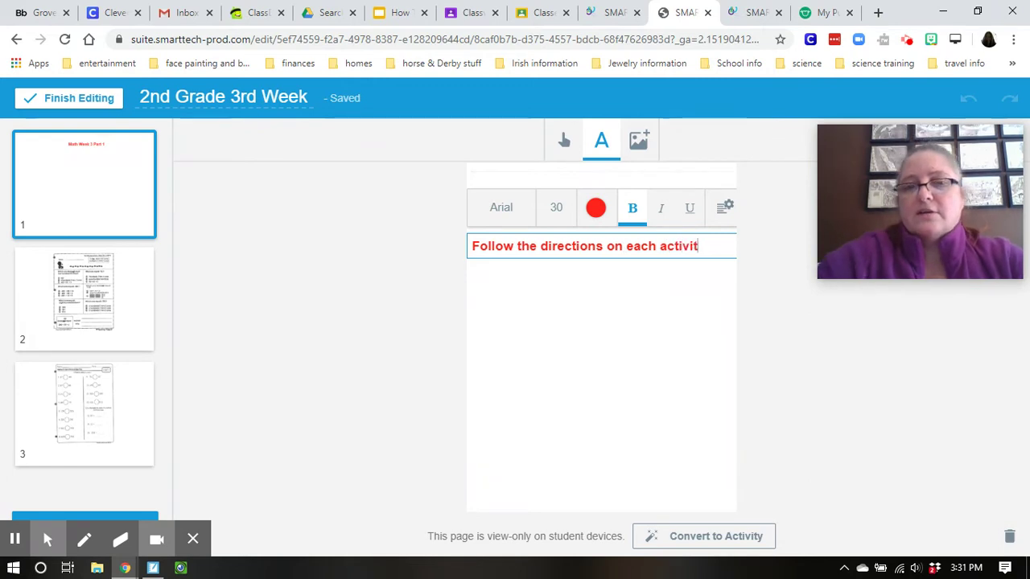
pyautogui.write('y page')
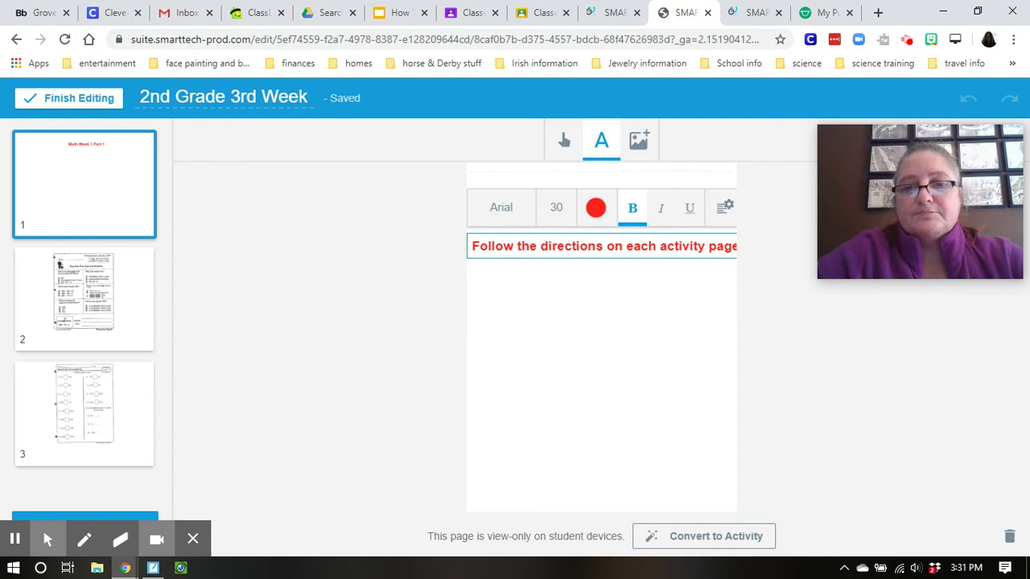
pyautogui.click(552, 328)
# Try to move the directions line on the first page so that its full width fits on the page.
pyautogui.click(680, 252)
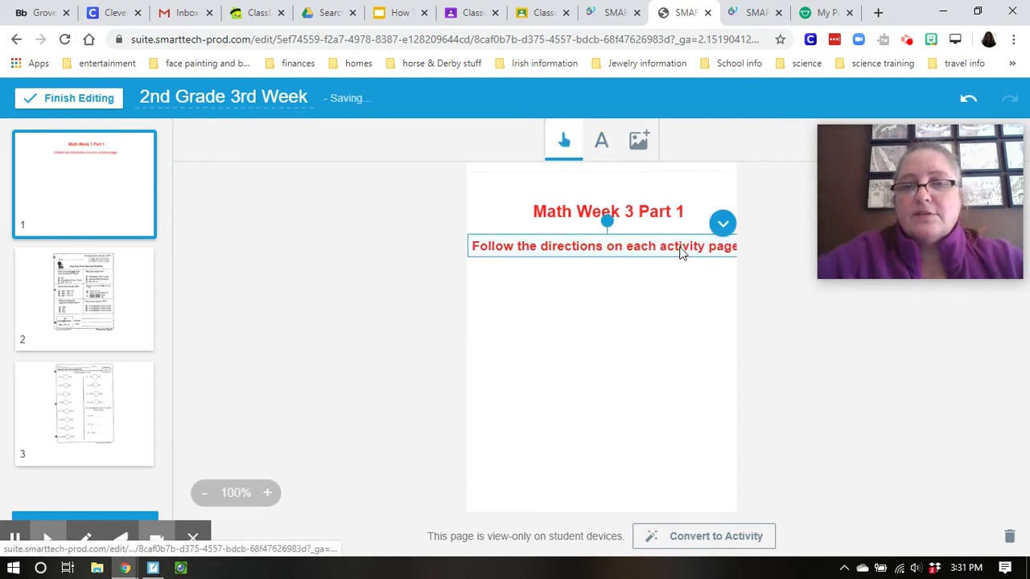
pyautogui.click(499, 254)
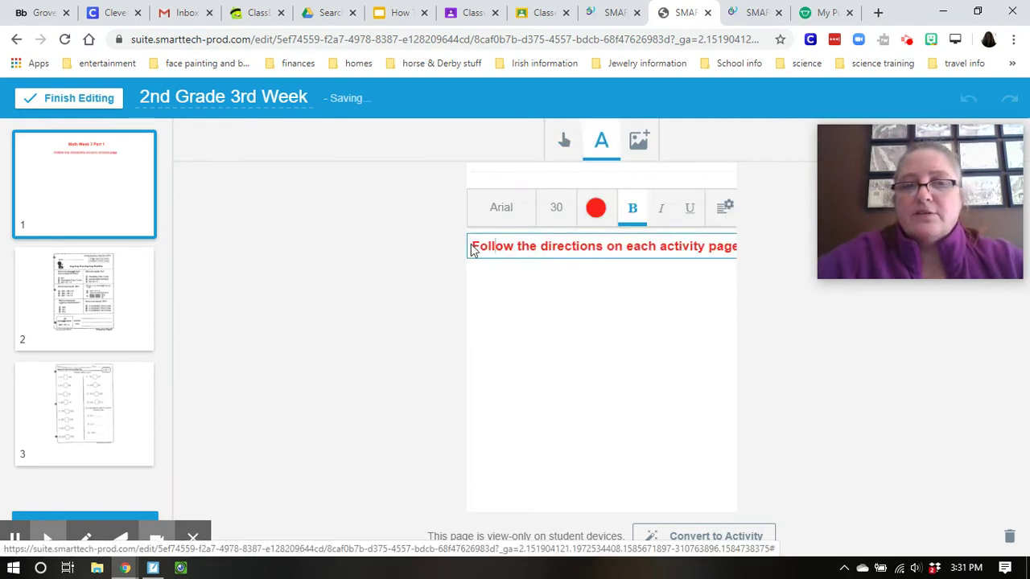
pyautogui.click(605, 256)
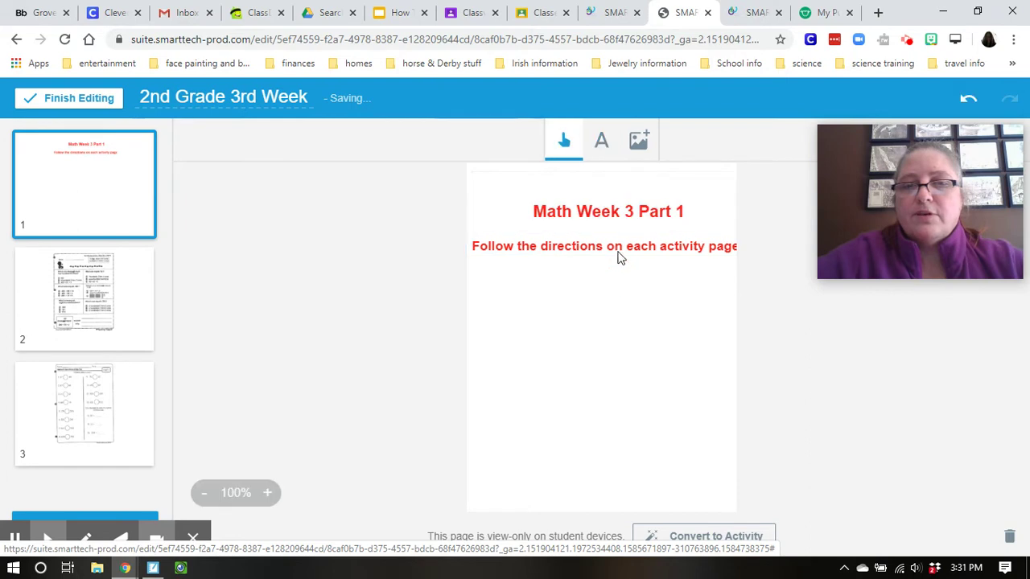
pyautogui.moveTo(620, 252); pyautogui.dragTo(593, 252)
pyautogui.click(668, 253)
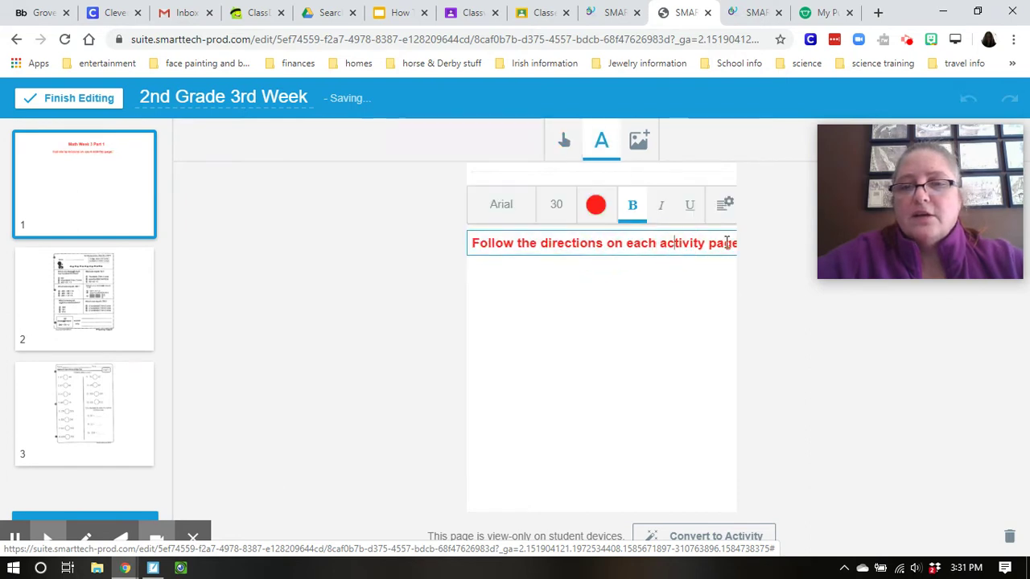
pyautogui.click(713, 244)
pyautogui.click(714, 257)
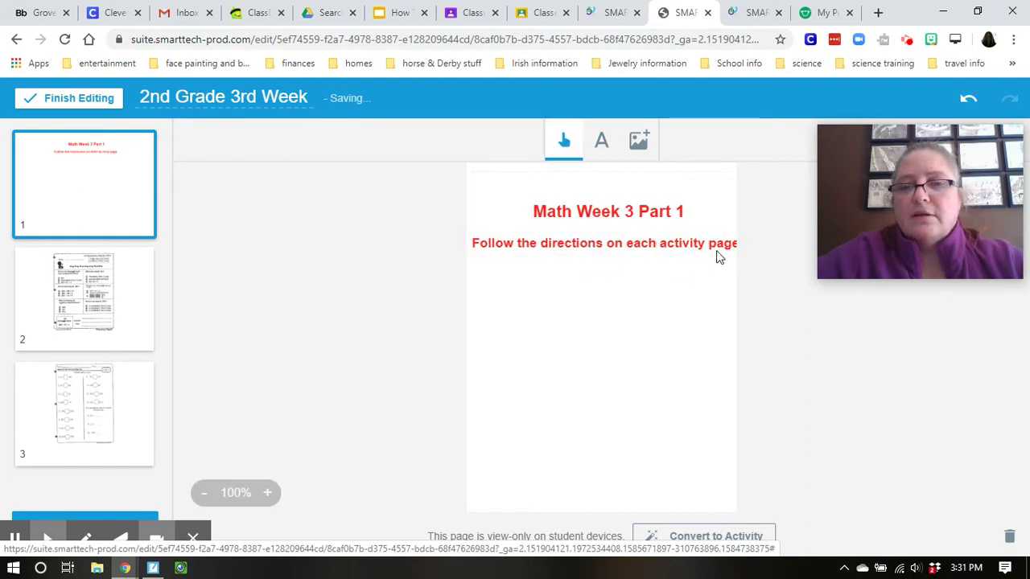
pyautogui.doubleClick(718, 248)
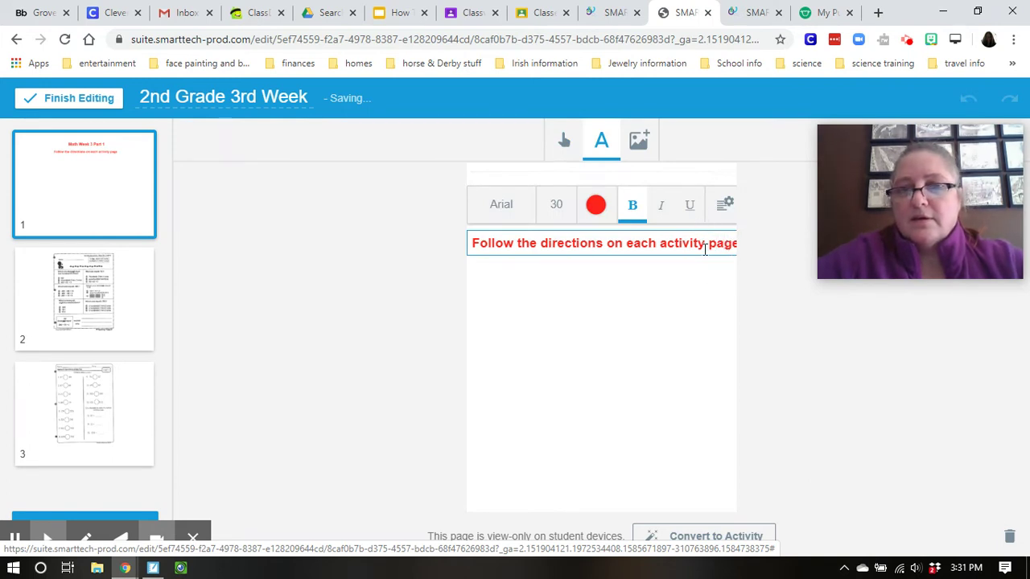
pyautogui.click(701, 280)
pyautogui.moveTo(714, 254); pyautogui.dragTo(625, 265)
pyautogui.doubleClick(628, 259)
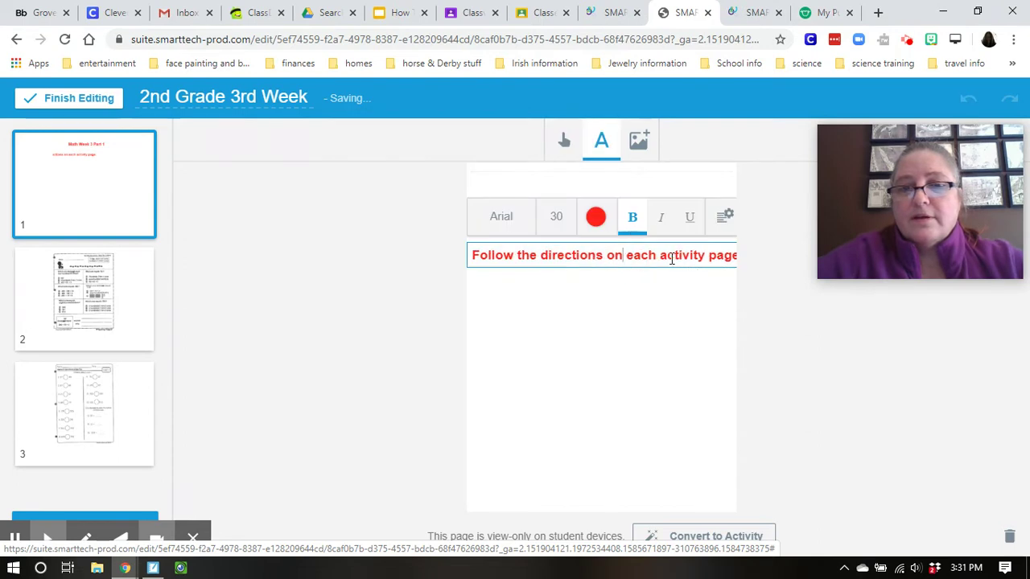
# Try to reduce the directions line on the first page to font size 24.
pyautogui.click(557, 219)
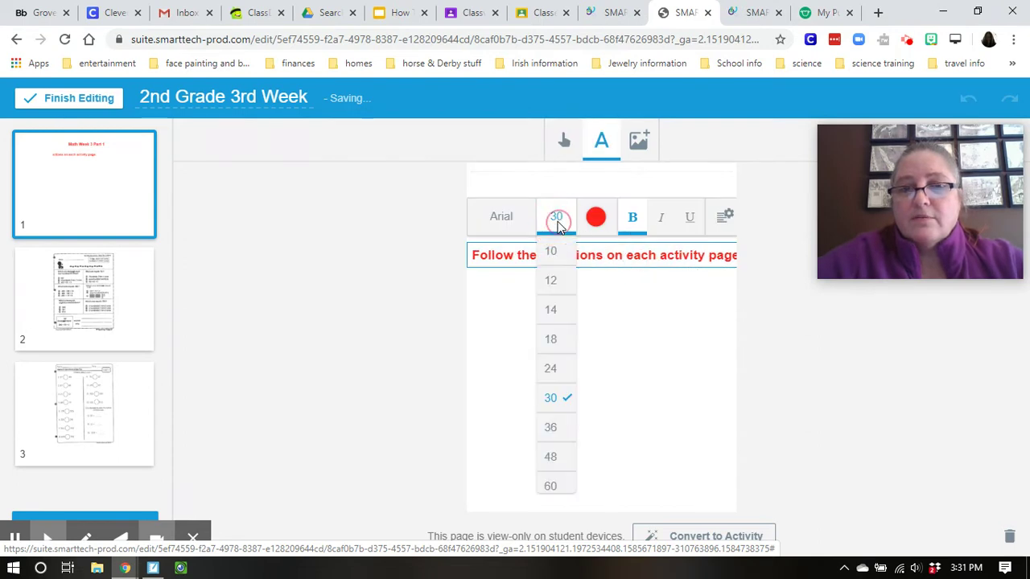
pyautogui.click(552, 369)
pyautogui.click(609, 348)
pyautogui.click(653, 263)
pyautogui.click(655, 257)
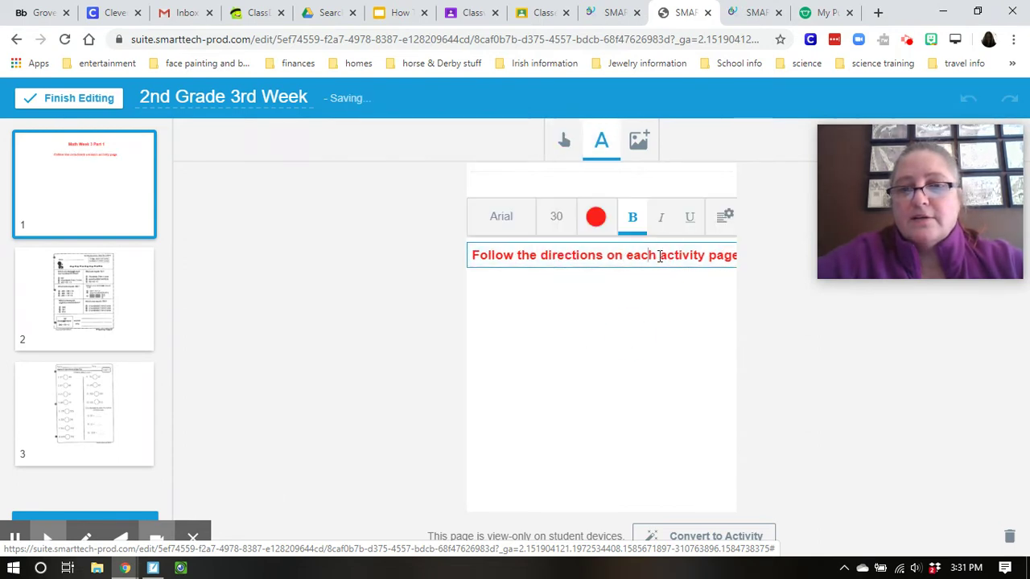
# Shrink the directions line to fit within the page width and place it directly below the title.
pyautogui.click(650, 298)
pyautogui.click(673, 255)
pyautogui.moveTo(673, 256); pyautogui.dragTo(647, 245)
pyautogui.moveTo(722, 265); pyautogui.dragTo(683, 257)
pyautogui.click(641, 274)
pyautogui.moveTo(620, 250); pyautogui.dragTo(675, 235)
# Search the online images for "math" and insert the "Math Rocks" picture on the first page.
pyautogui.click(631, 143)
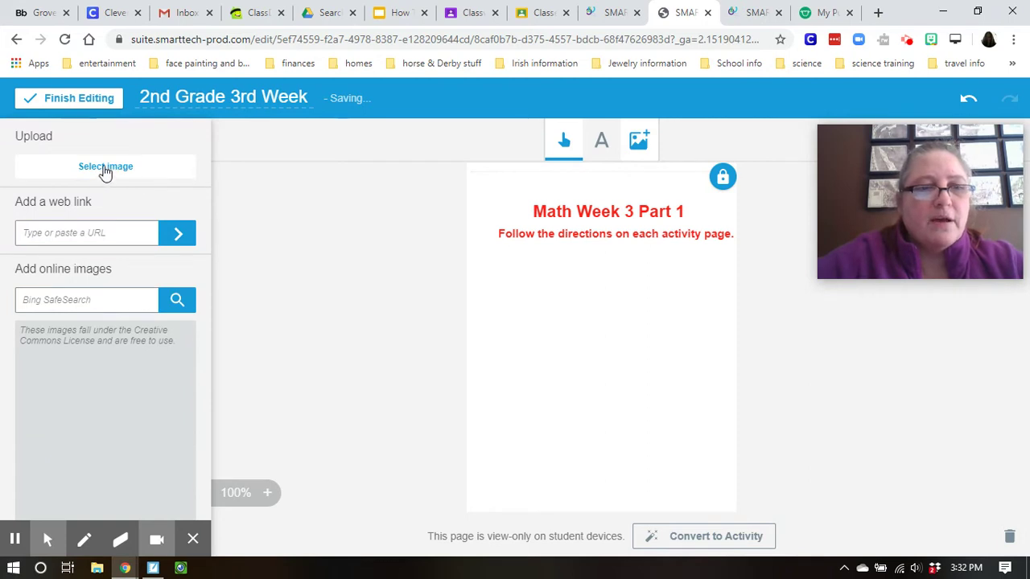
pyautogui.click(56, 300)
pyautogui.write('math')
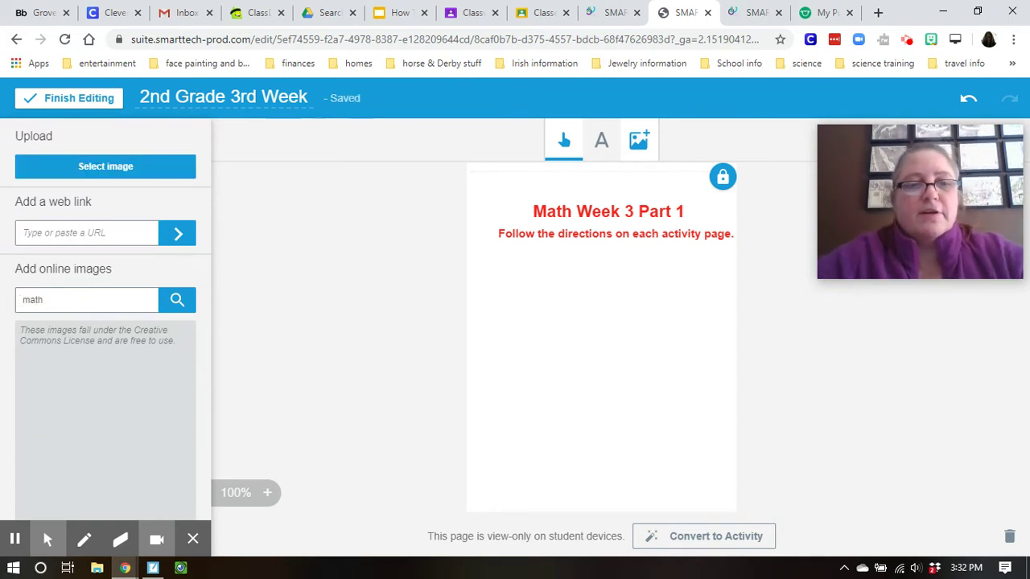
pyautogui.click(177, 302)
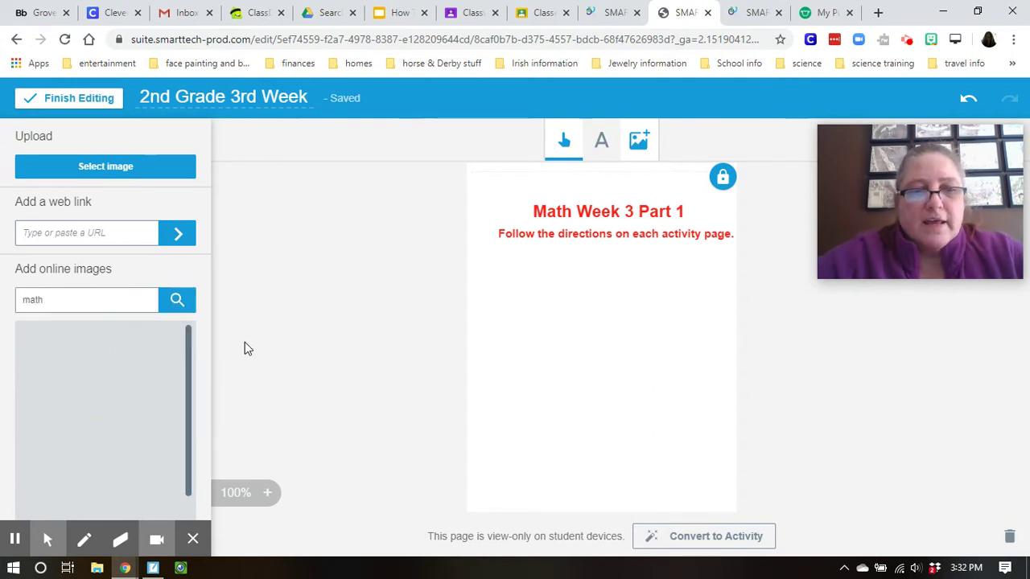
pyautogui.moveTo(191, 364); pyautogui.dragTo(189, 484)
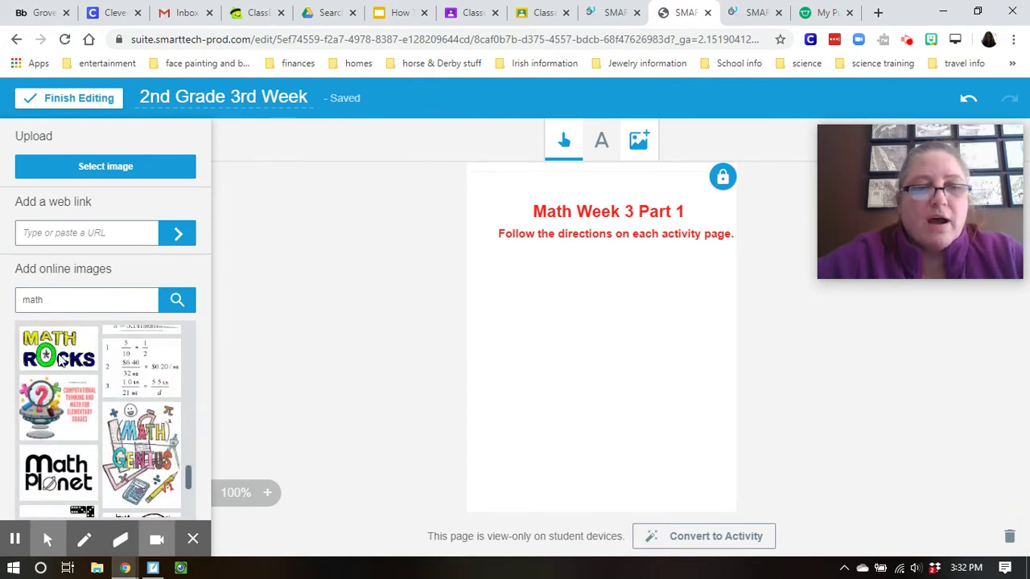
pyautogui.click(60, 360)
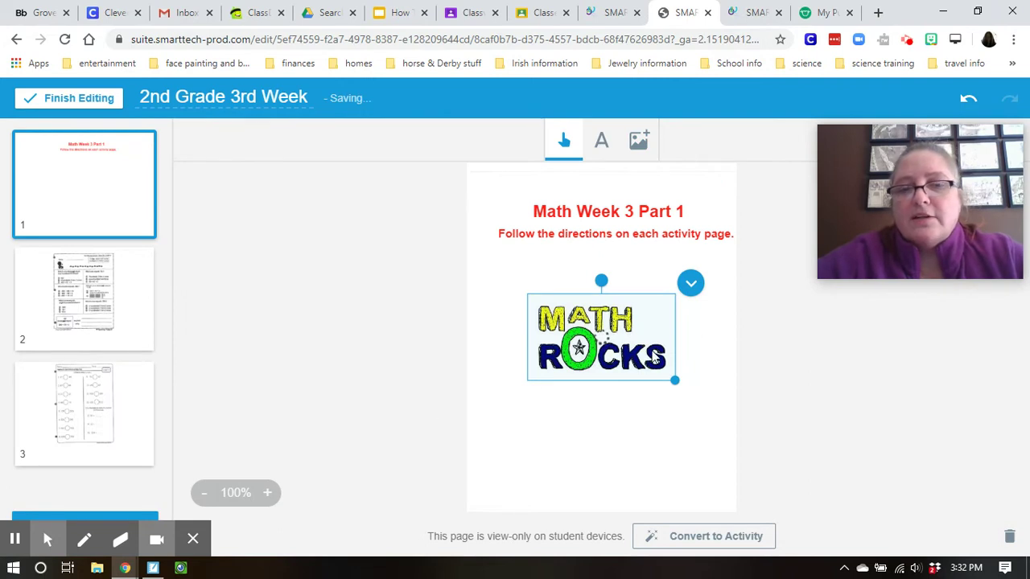
# Enlarge the "Math Rocks" picture to most of the page width and position it below the directions line.
pyautogui.moveTo(675, 379)
pyautogui.mouseDown()
pyautogui.moveTo(736, 425)
pyautogui.moveTo(657, 371)
pyautogui.mouseUp()
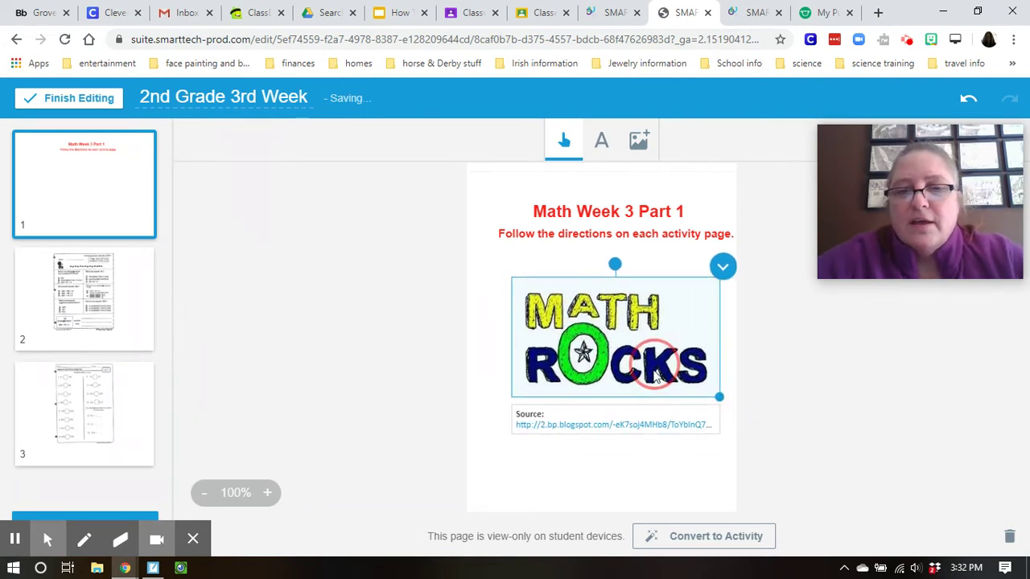
pyautogui.click(649, 458)
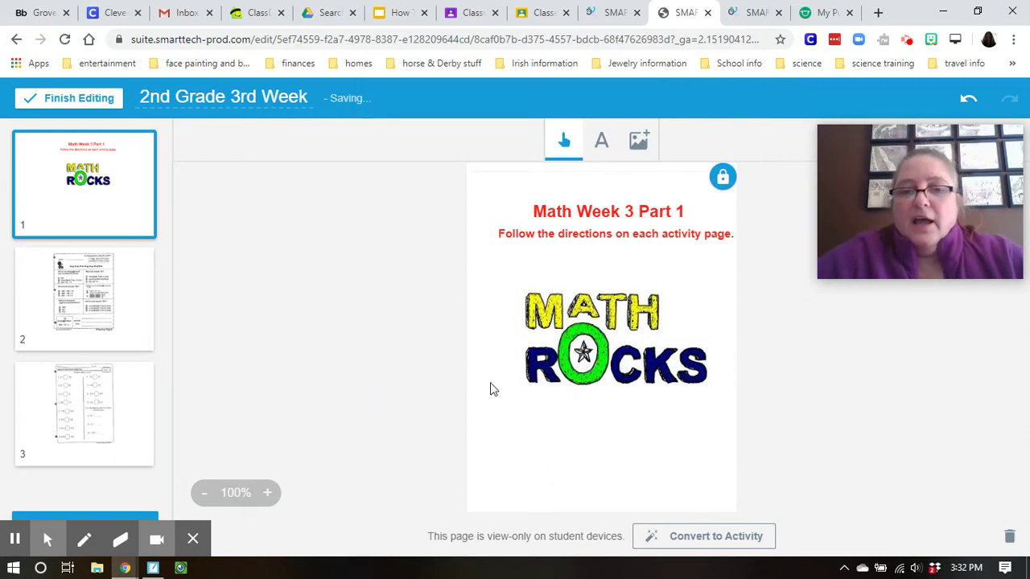
pyautogui.click(609, 371)
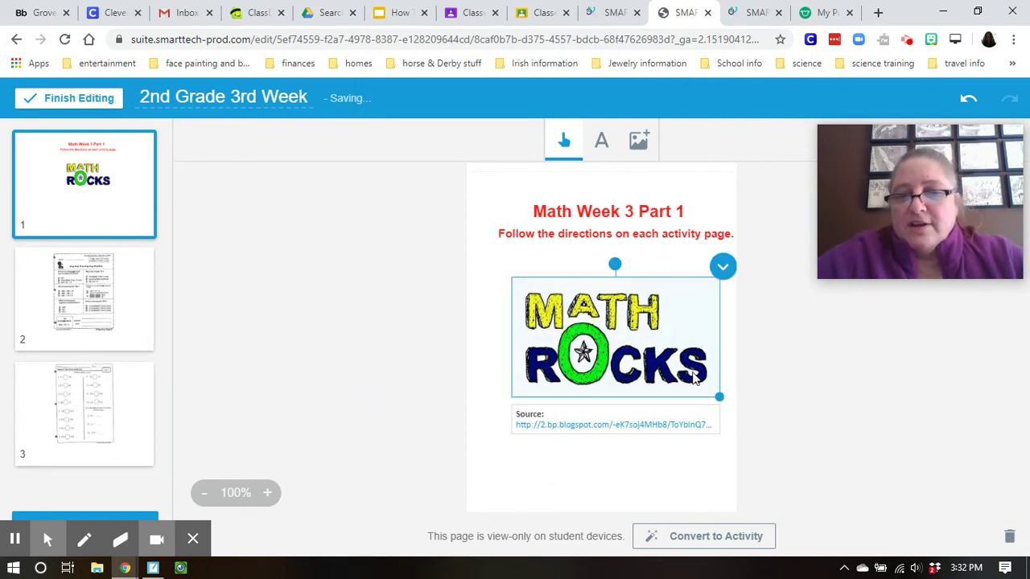
pyautogui.click(644, 458)
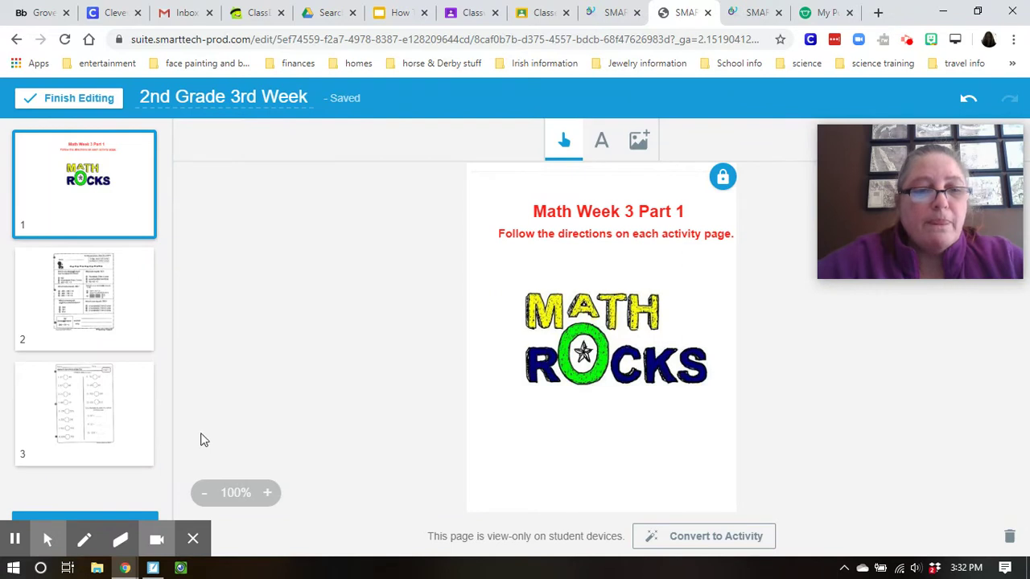
# Convert the page 2 worksheet into an individual Handout Activity and open its preview.
pyautogui.click(108, 261)
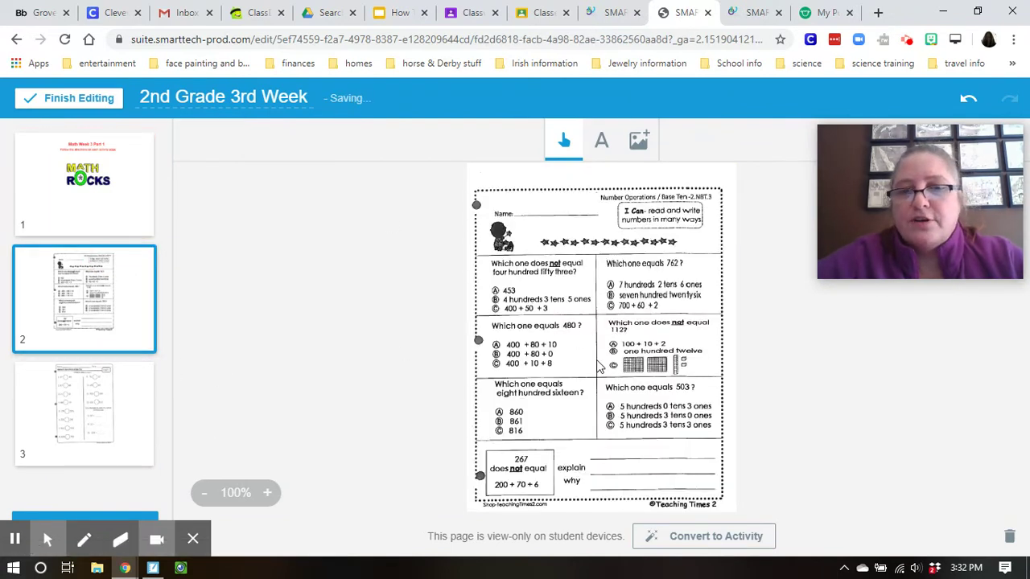
pyautogui.click(701, 539)
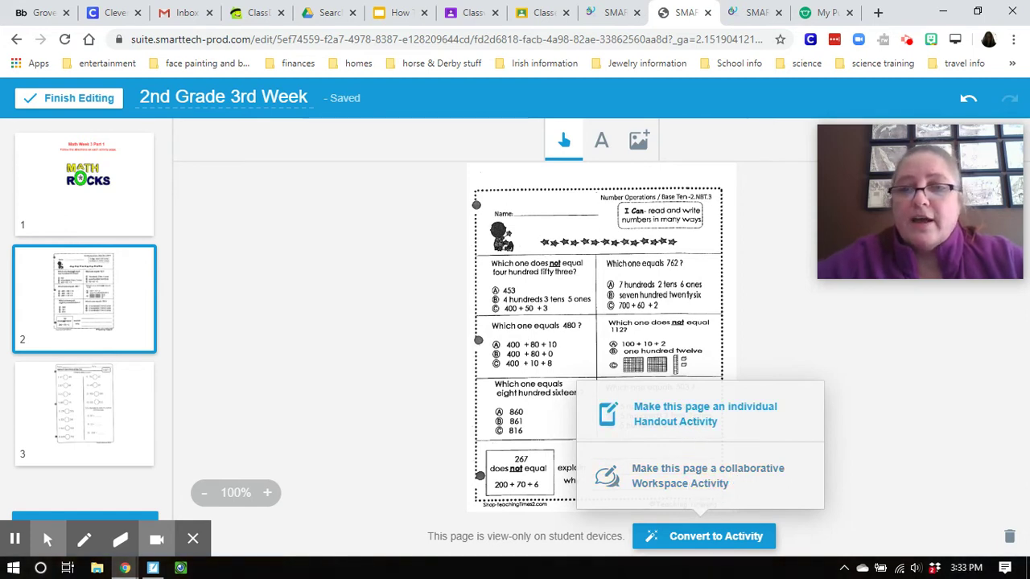
pyautogui.click(705, 417)
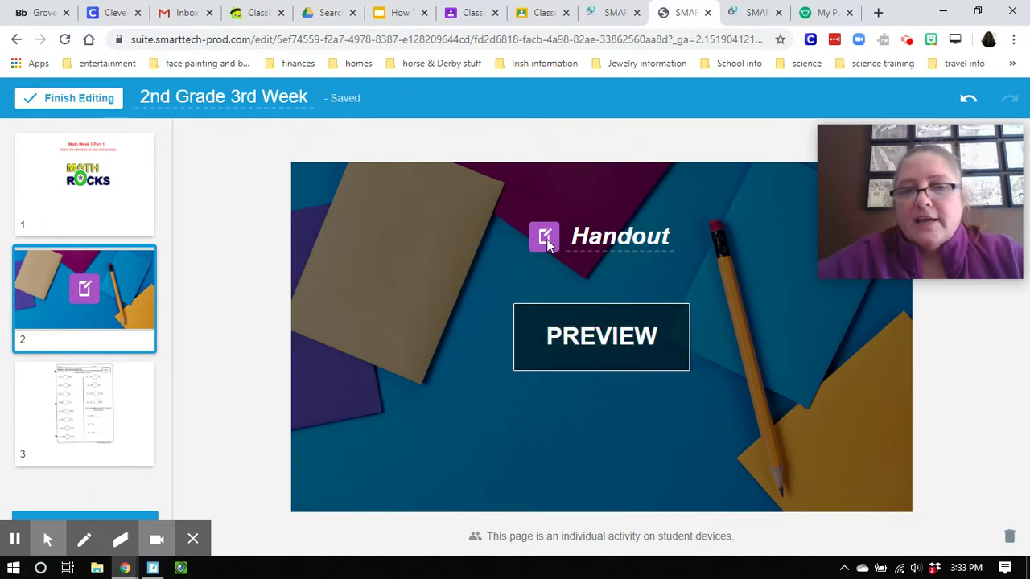
pyautogui.click(597, 354)
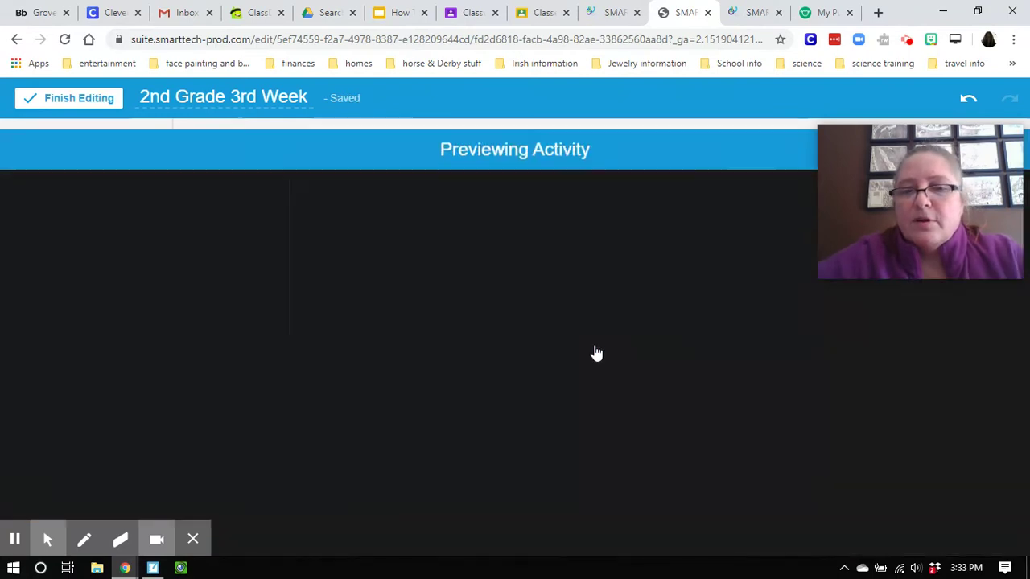